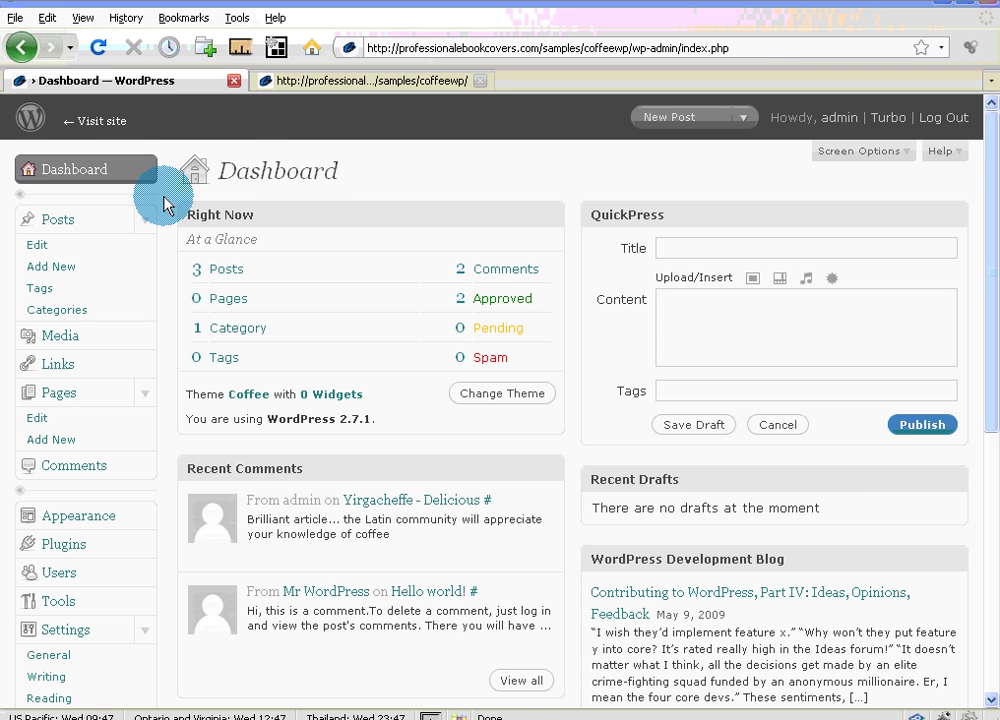
left_click(386, 84)
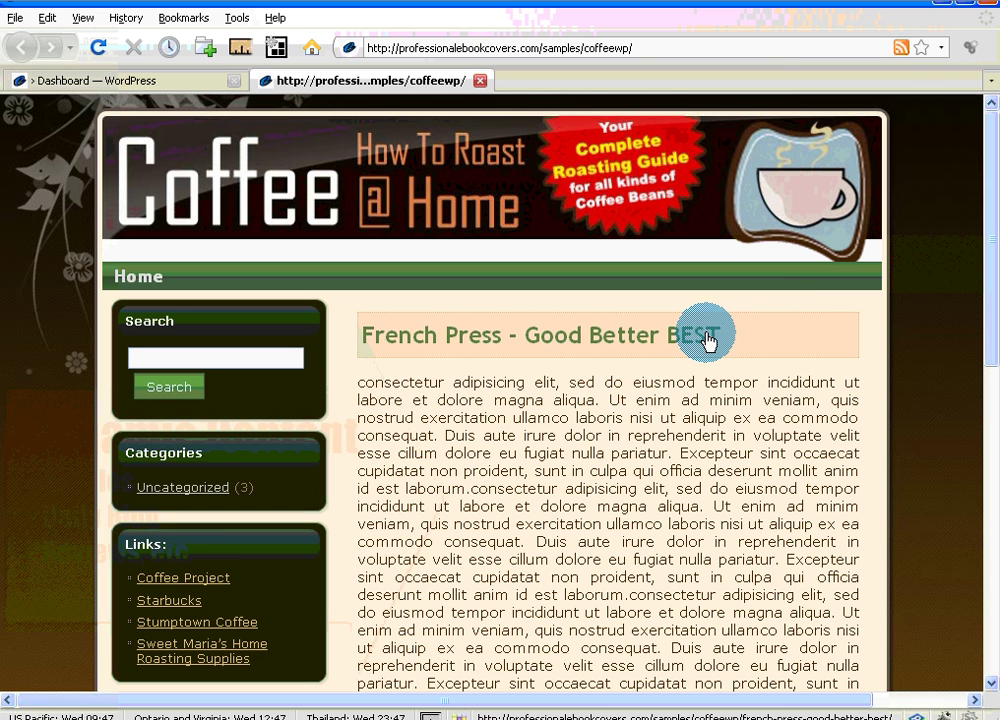
scroll(785, 370, "down", 9)
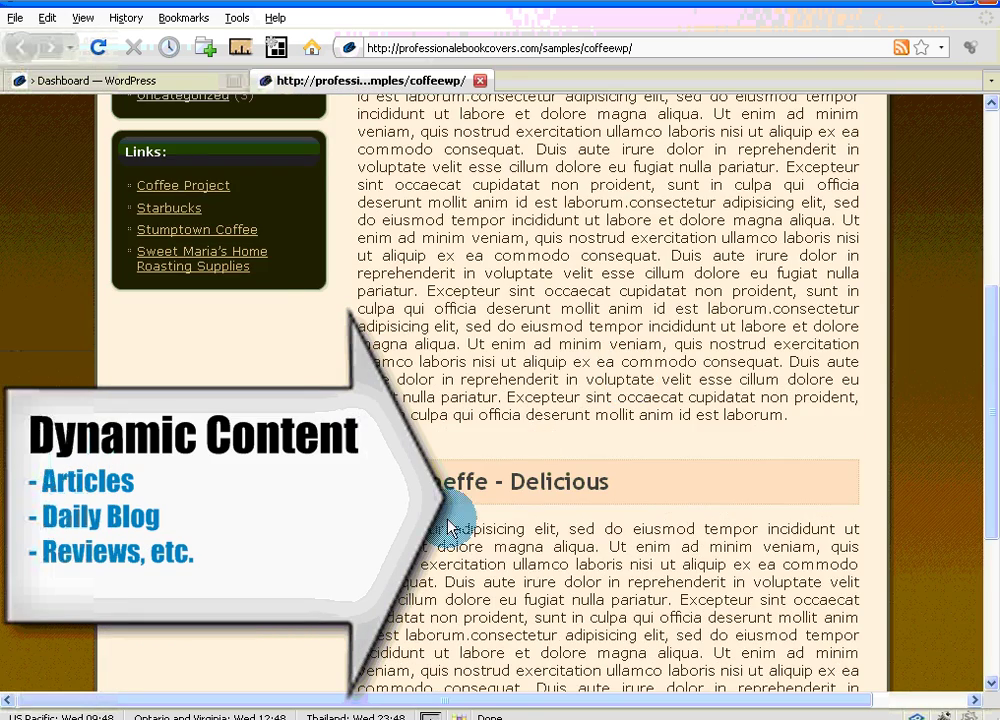
scroll(446, 518, "up", 7)
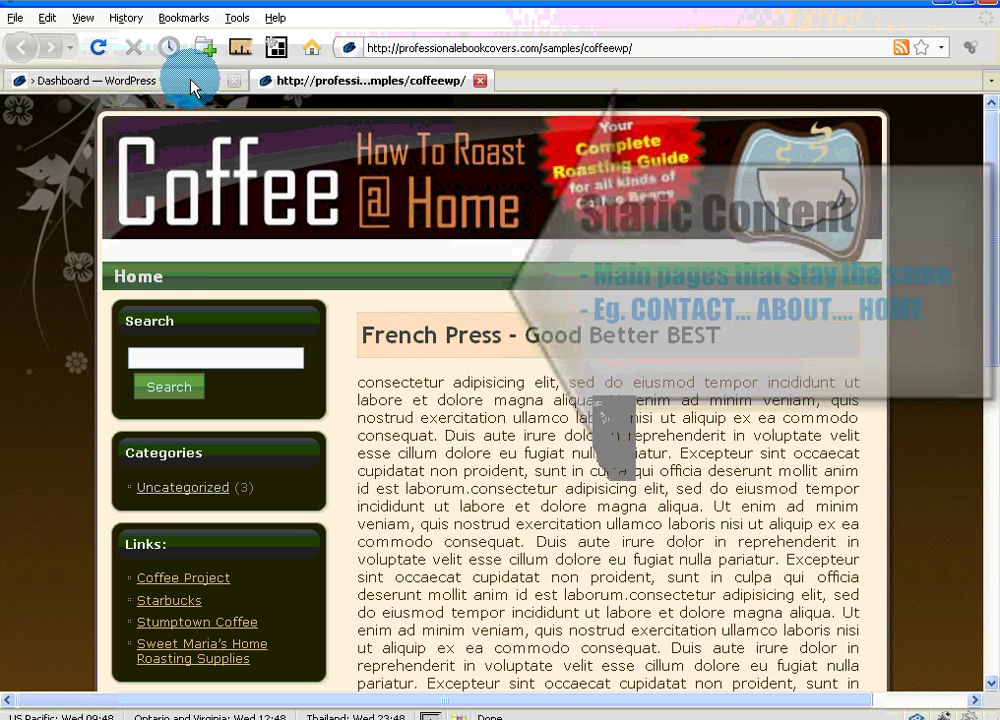
- Switch back to the 'Dashboard — WordPress' browser tab for the coffee site
left_click(182, 86)
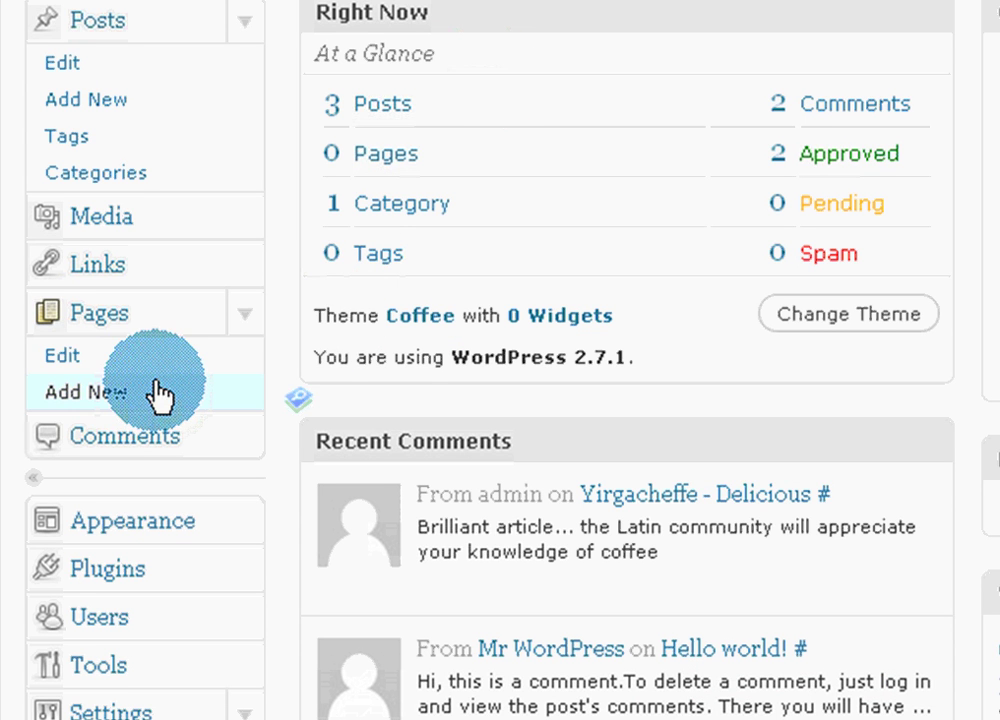
- Add a new page titled 'Home' and publish it
left_click(90, 402)
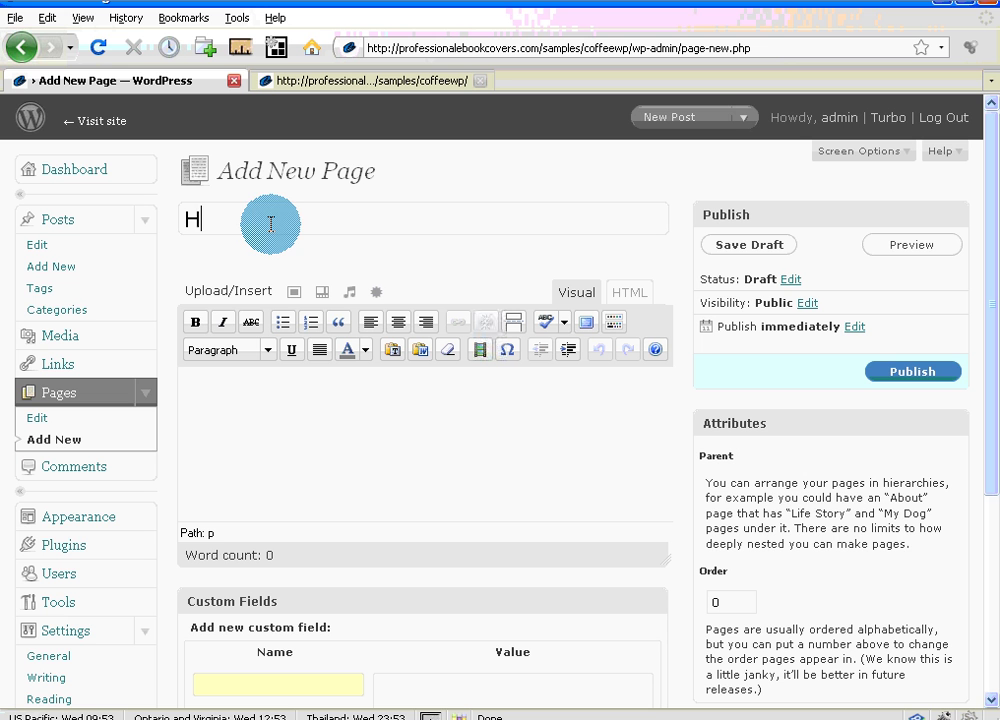
type("ome")
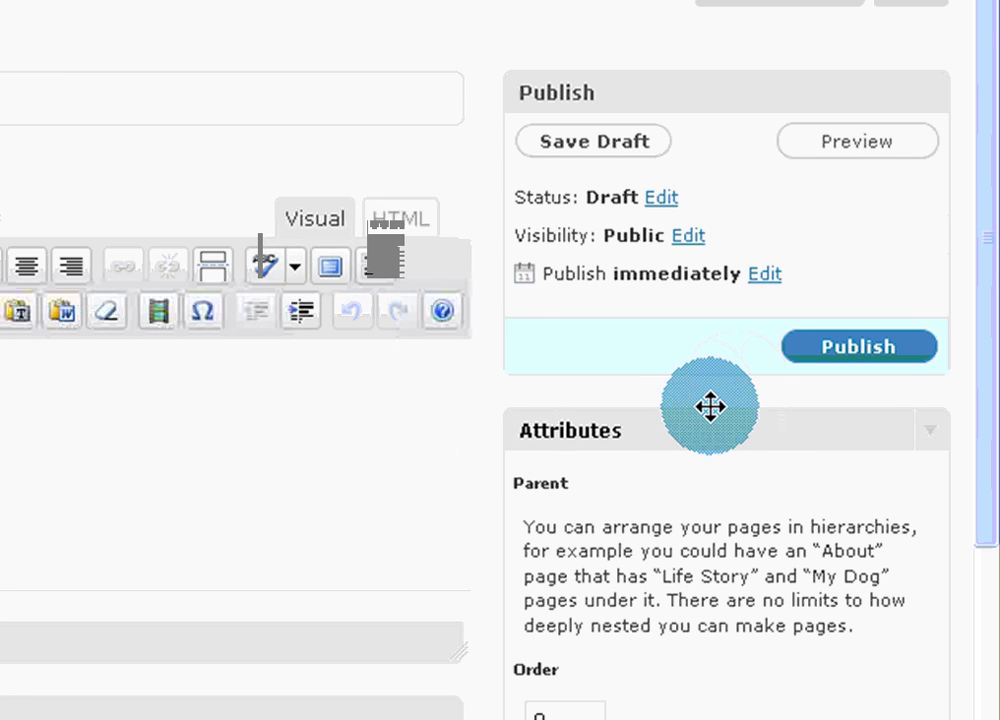
left_click(863, 356)
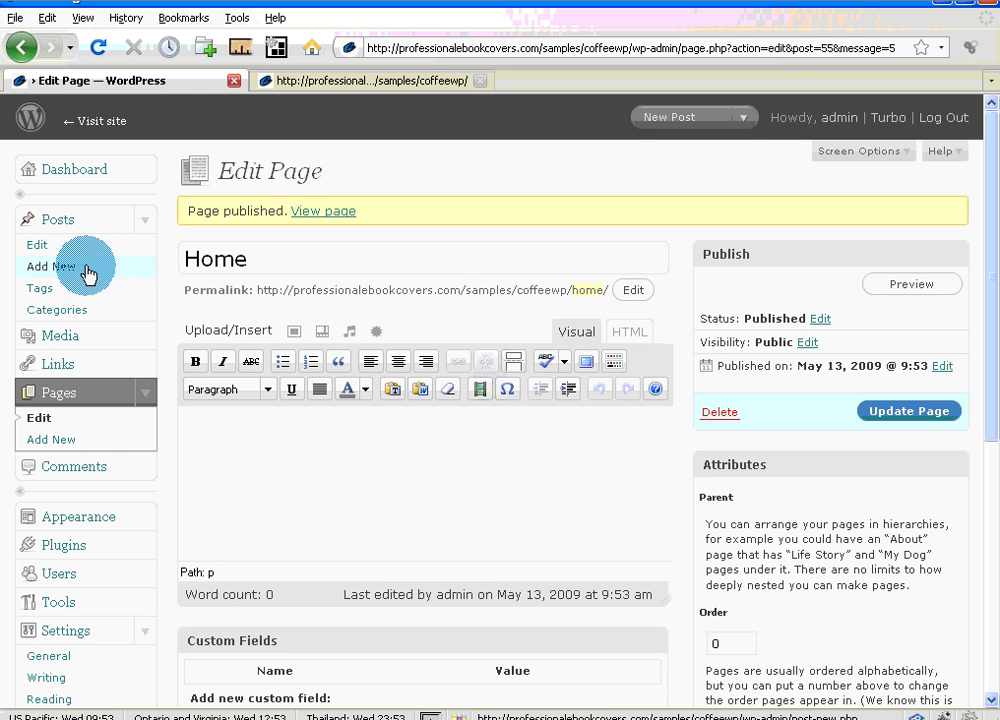
- Publish a new page titled 'About Us', then start another blank page
left_click(58, 445)
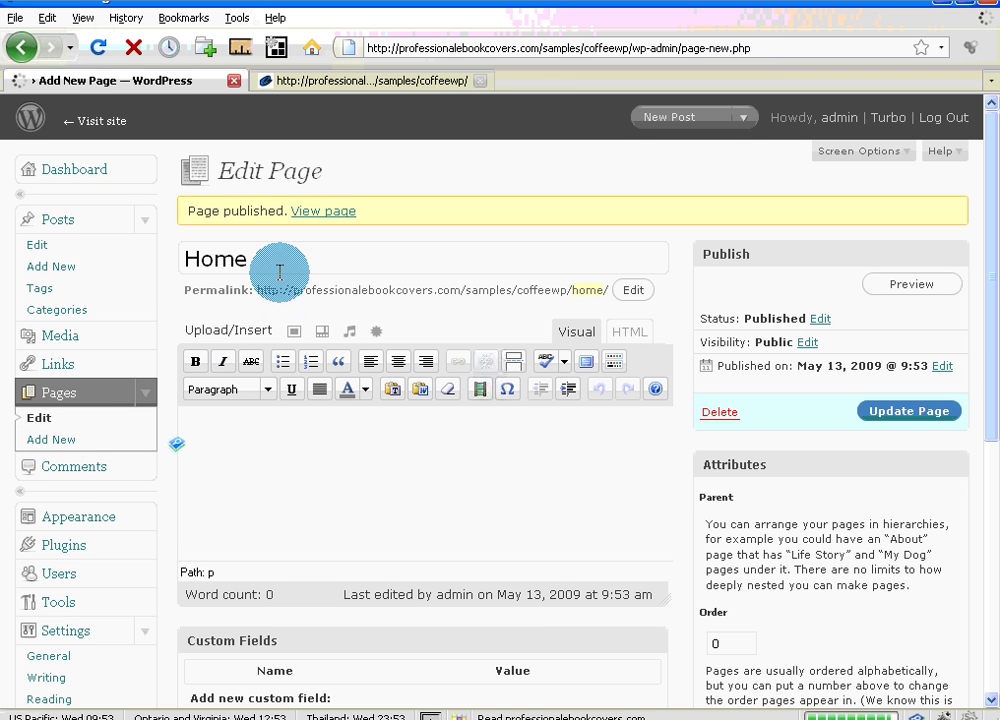
left_click(271, 212)
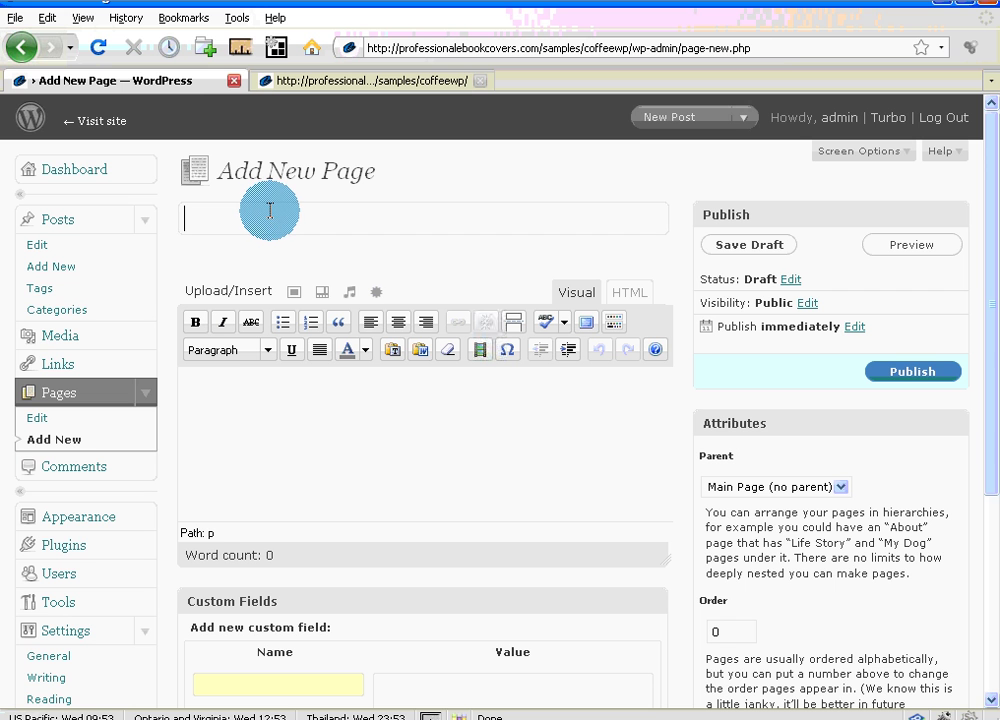
type("About Us")
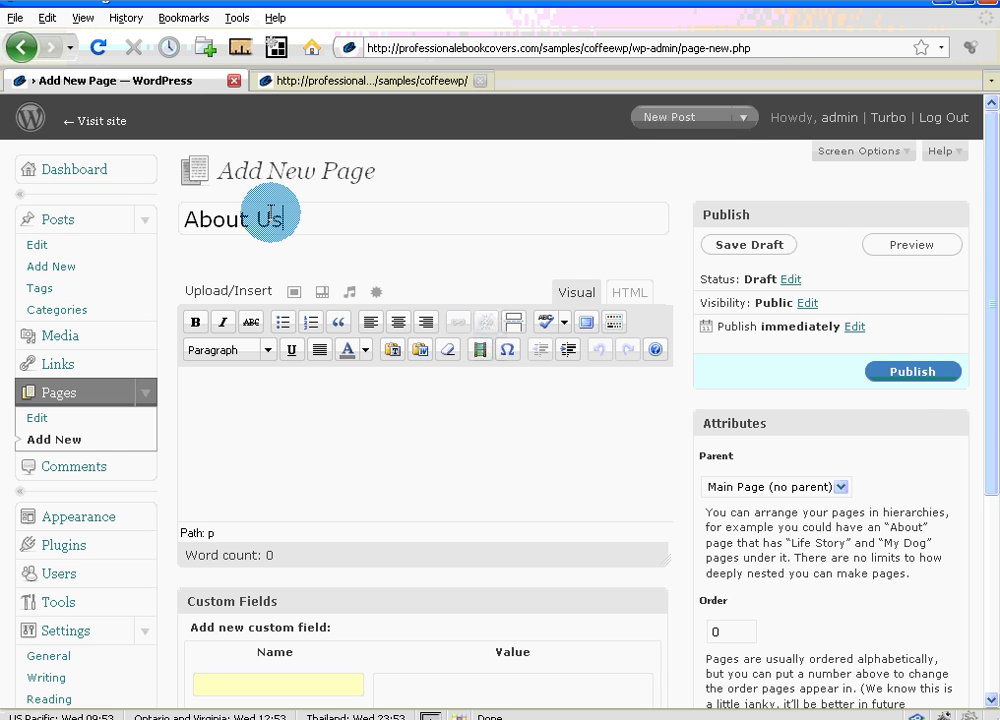
left_click(916, 375)
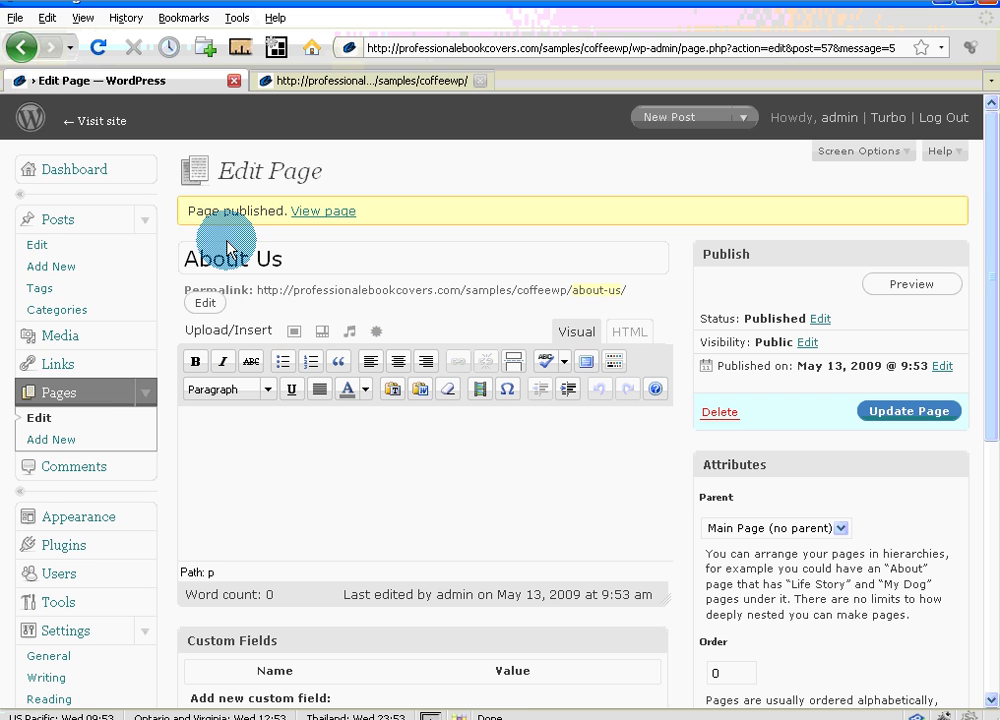
left_click(62, 444)
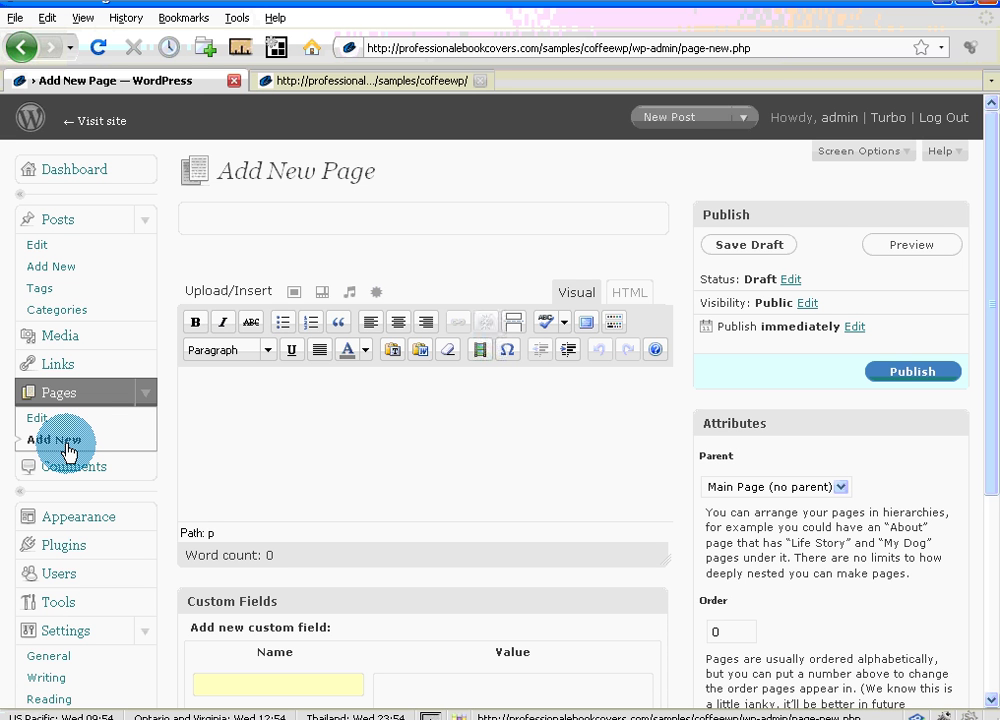
- Title the blank page 'Coffee Articles' and publish it
left_click(320, 219)
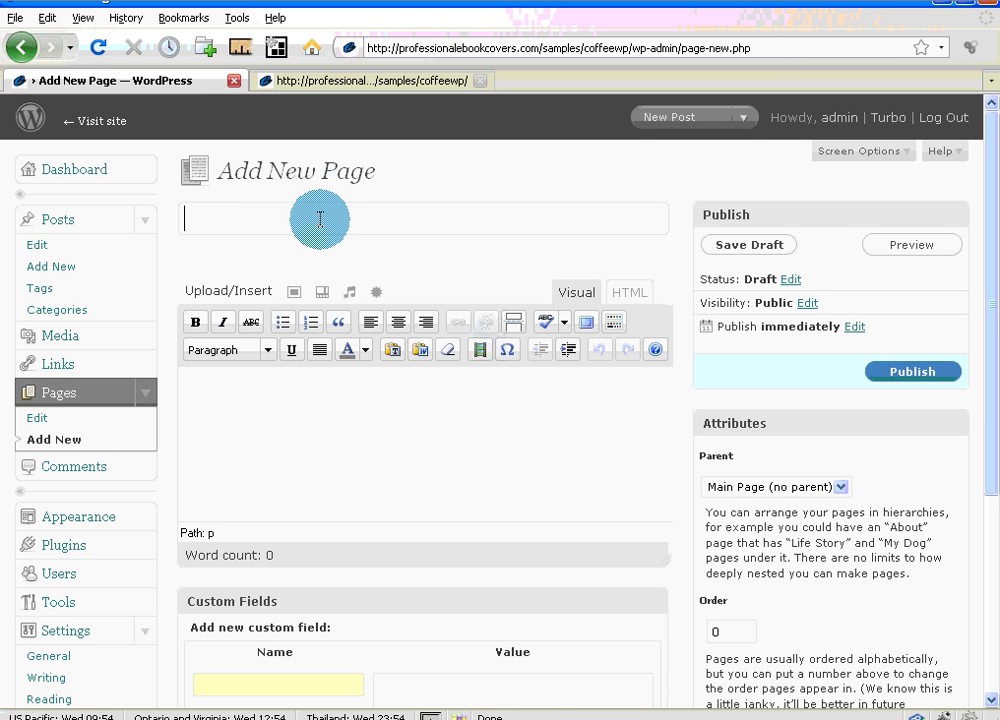
type("Coffe")
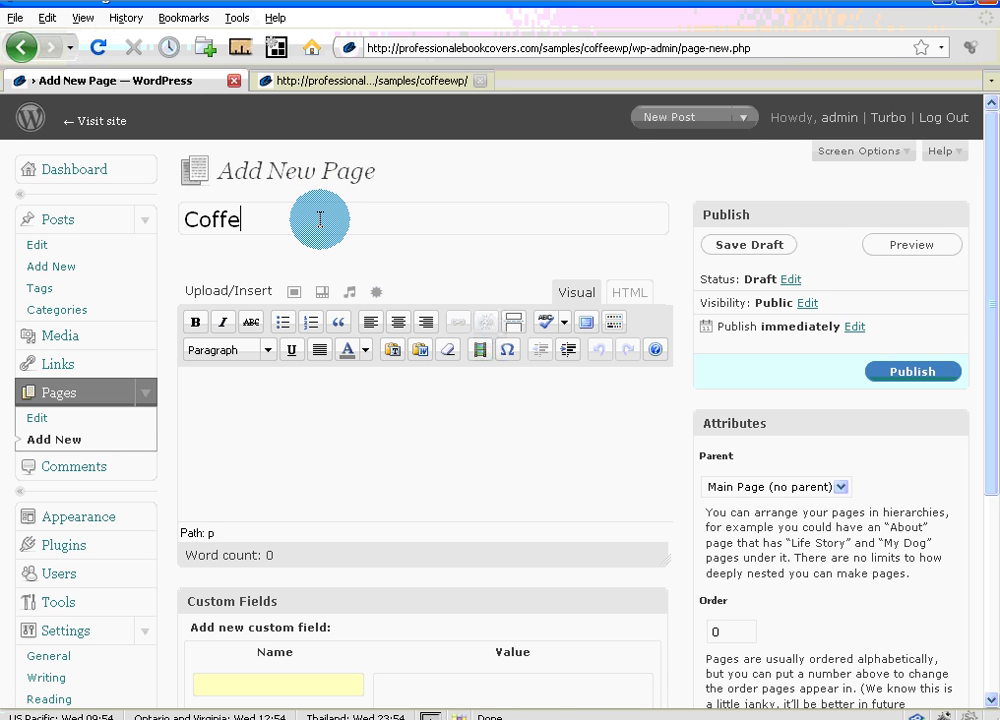
type("e Articles")
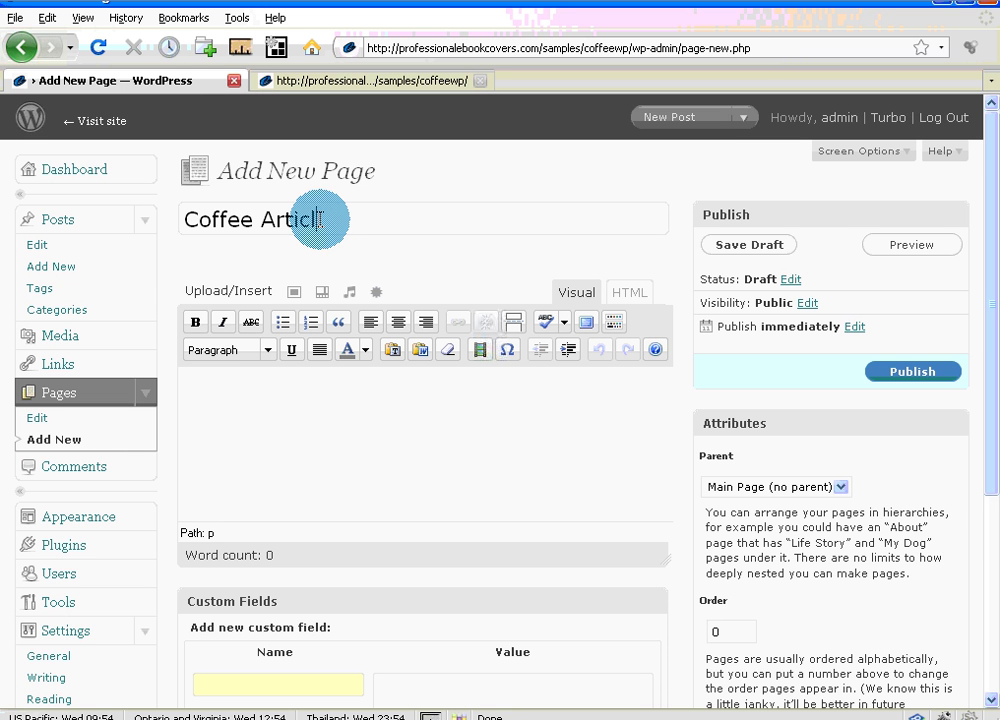
left_click(918, 374)
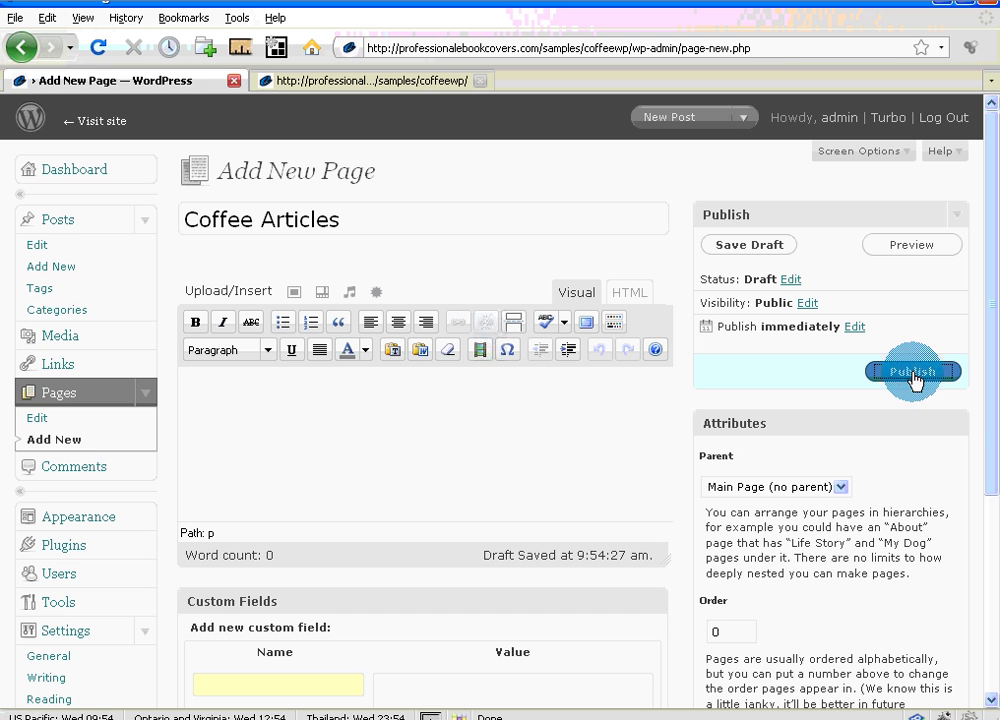
left_click(912, 373)
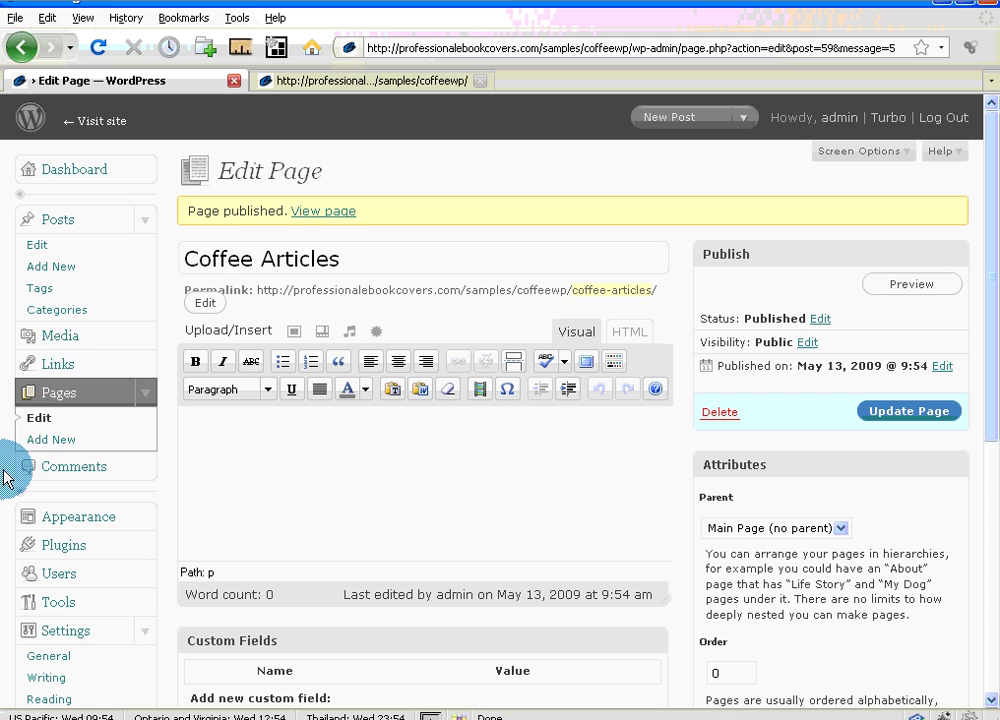
- Publish a new 'Contact Us' page, then switch to the live Coffee @ Home tab
left_click(59, 441)
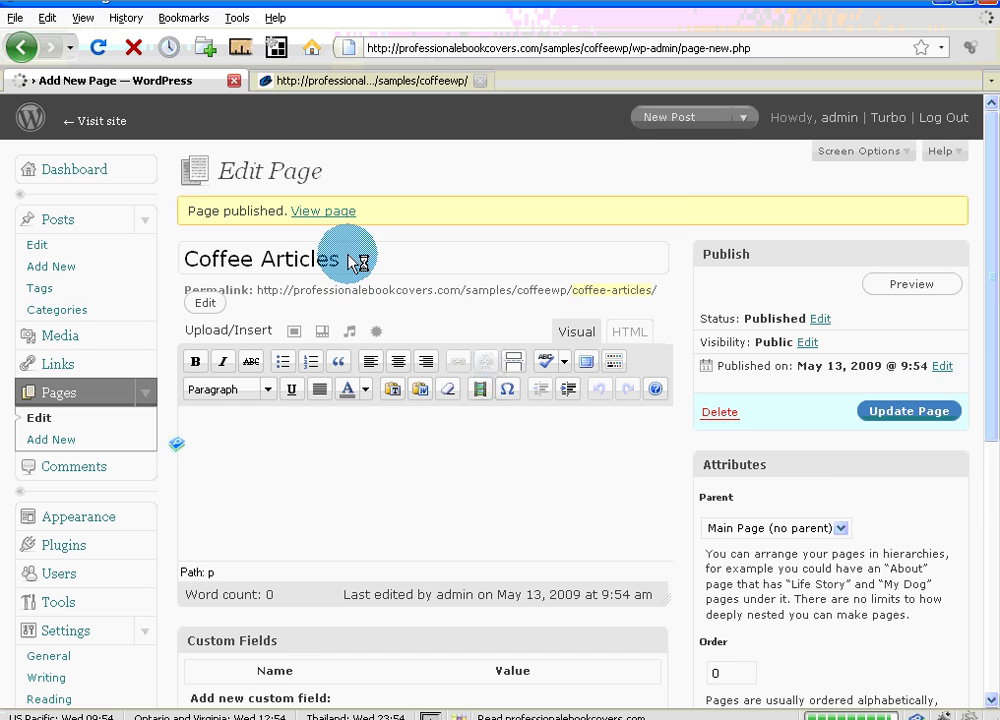
left_click(348, 213)
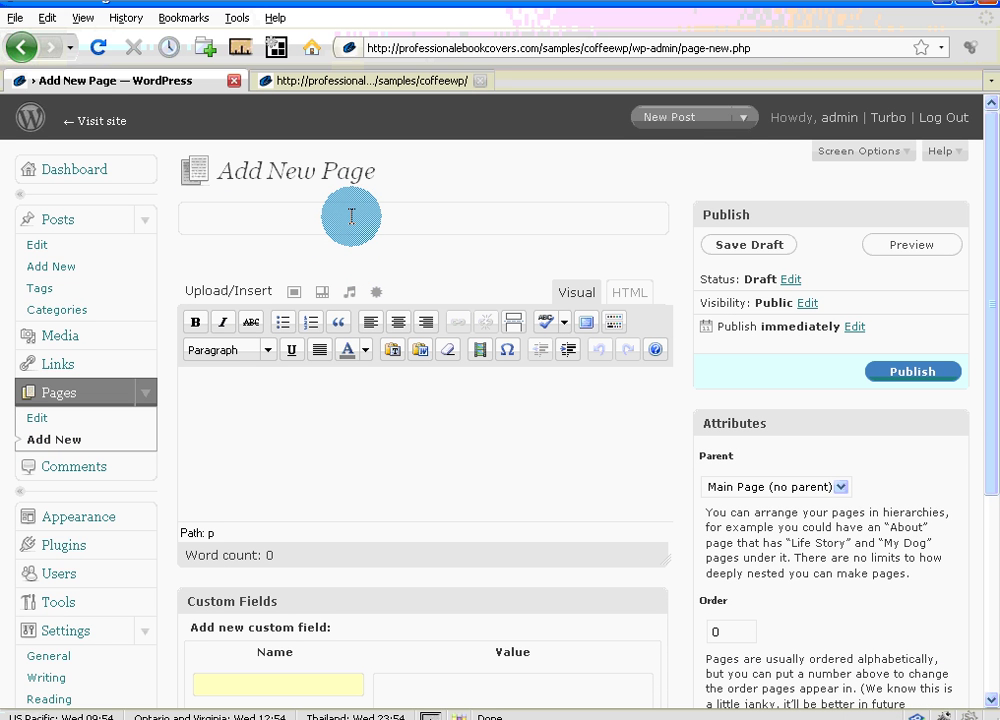
type("Contact Us")
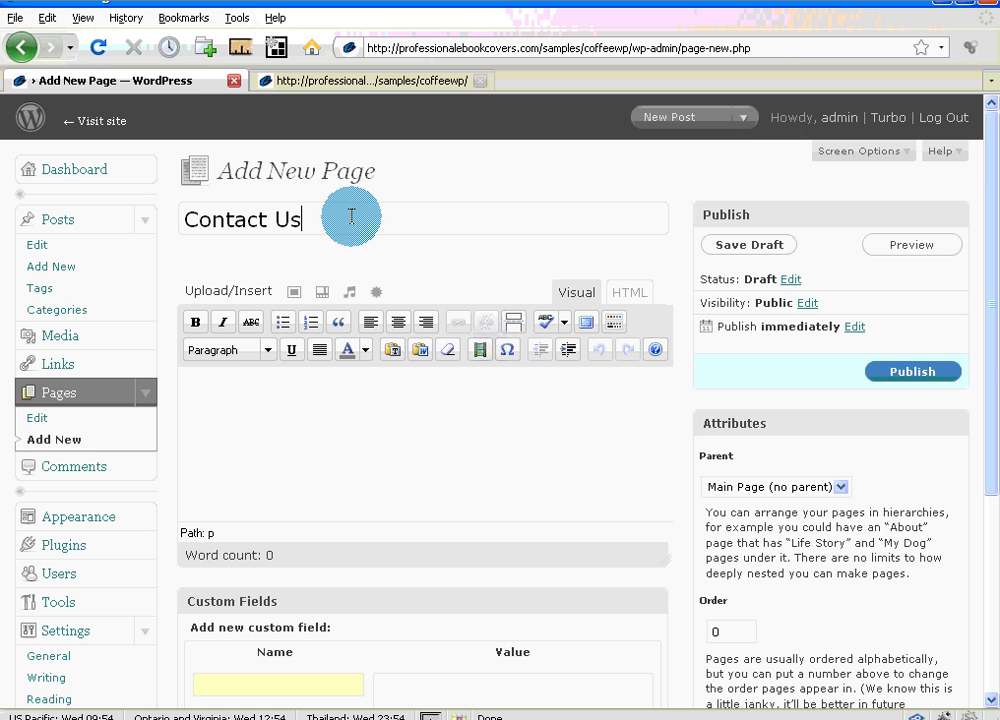
left_click(925, 372)
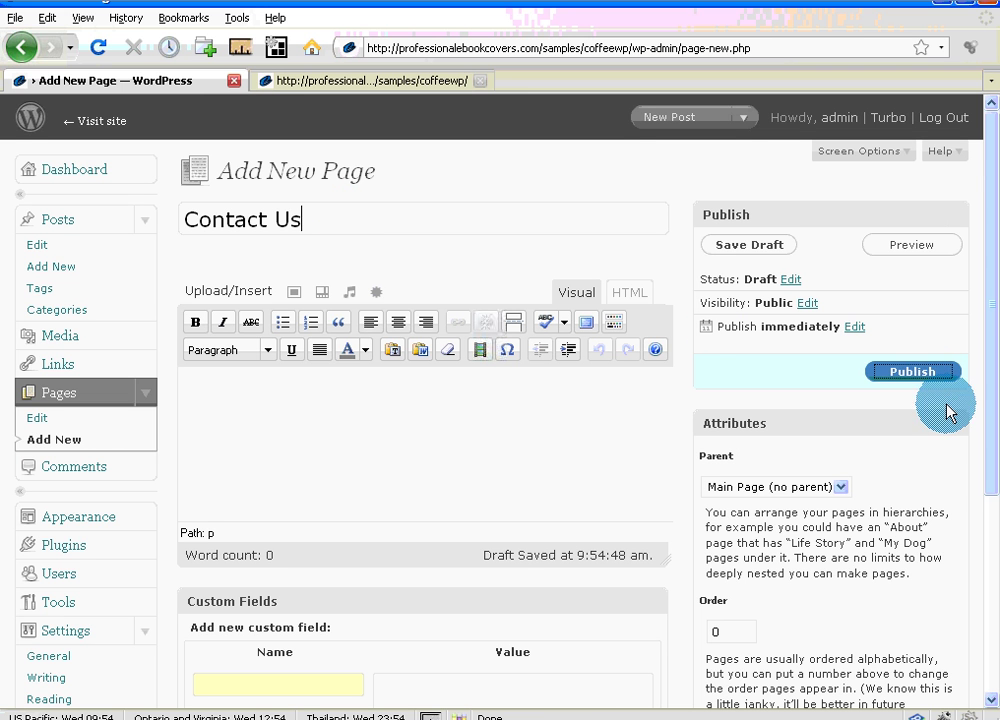
left_click(900, 373)
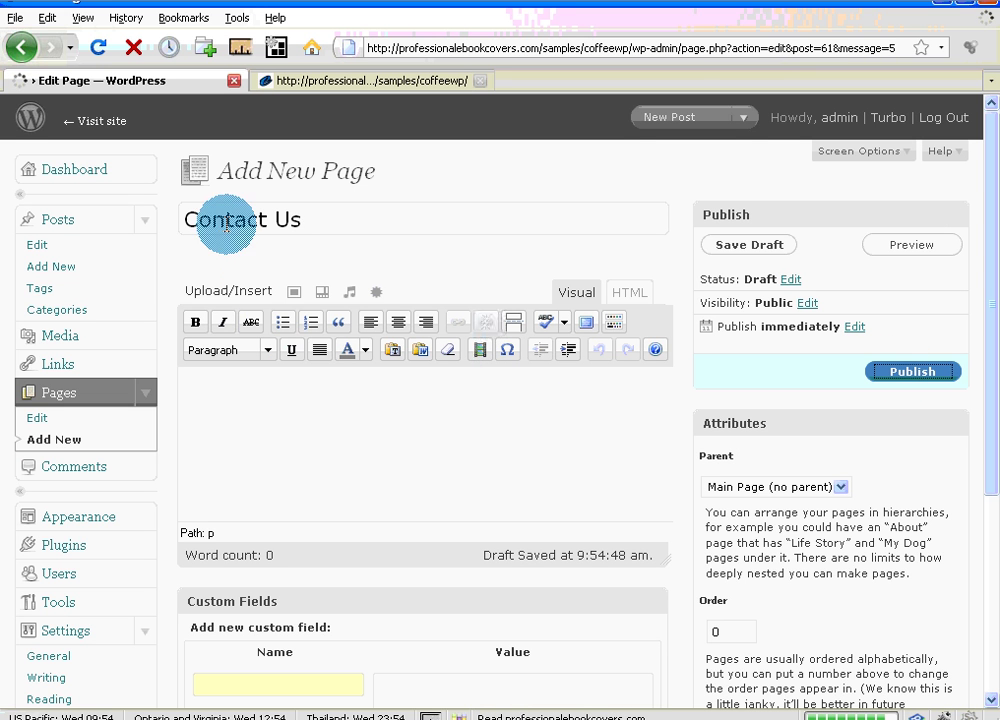
left_click(422, 83)
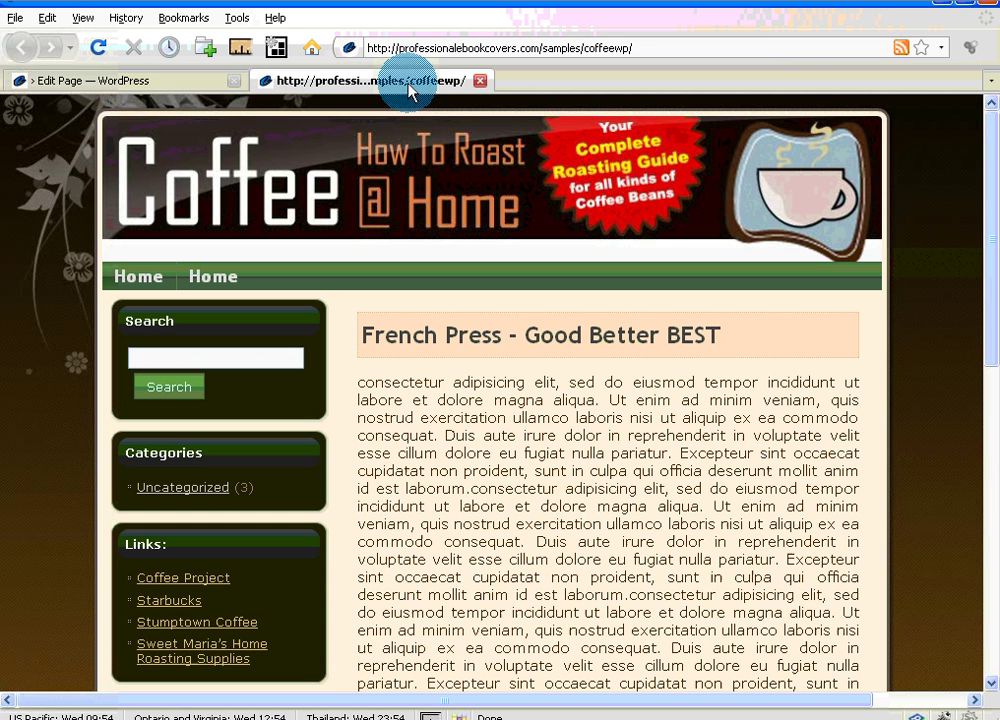
- Reload the live site to confirm the new page links, then return to the Contact Us editor
left_click(98, 48)
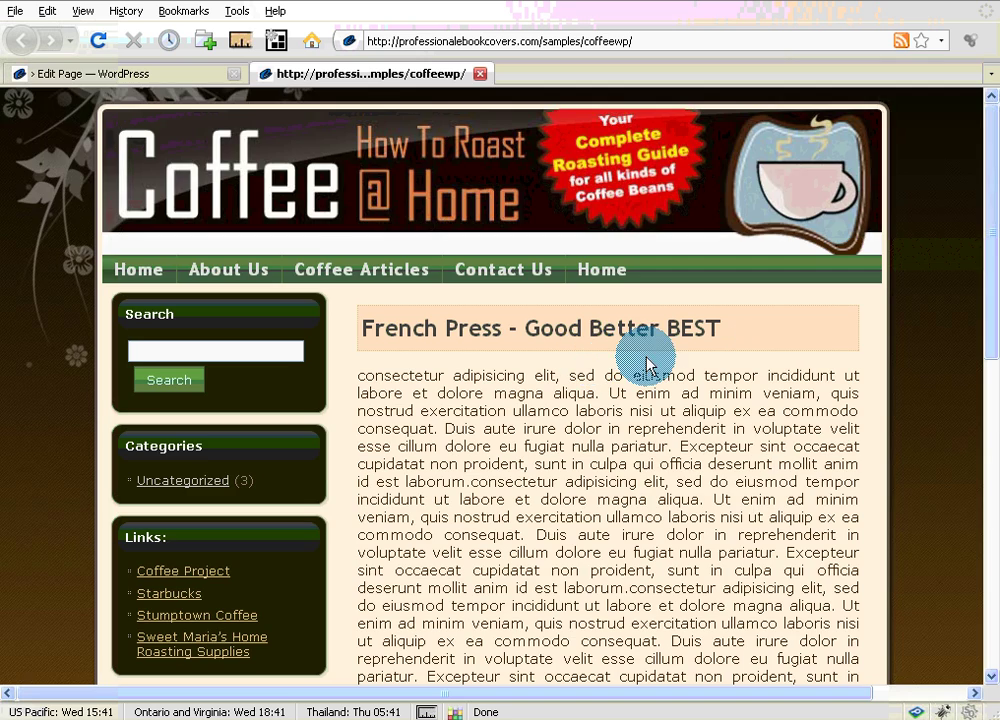
scroll(647, 366, "down", 5)
scroll(647, 357, "down", 7)
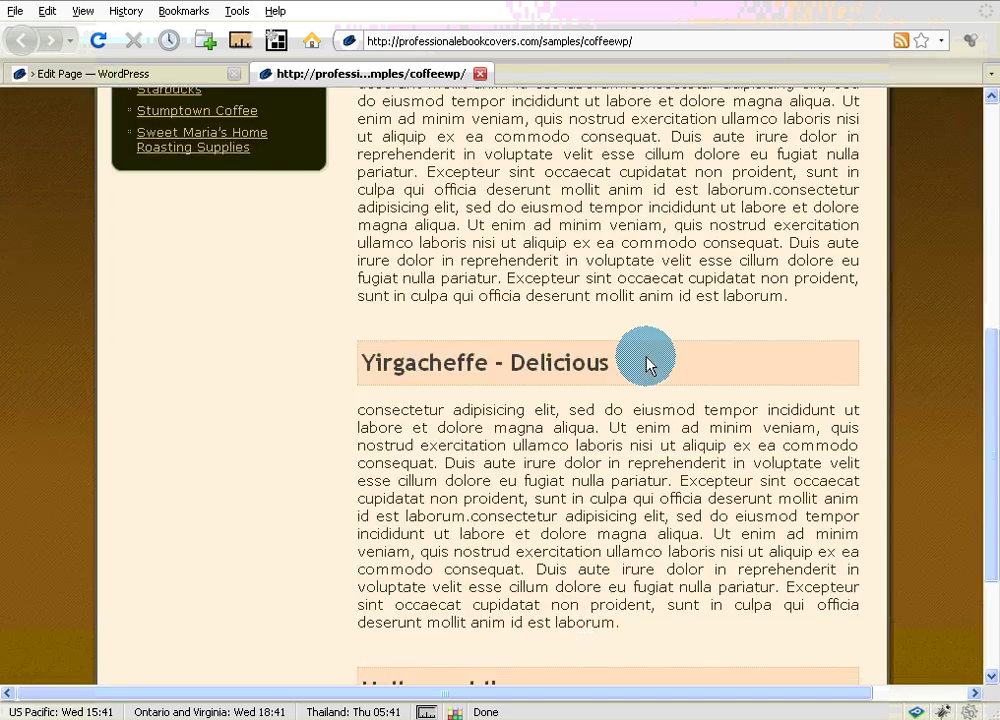
scroll(652, 346, "up", 12)
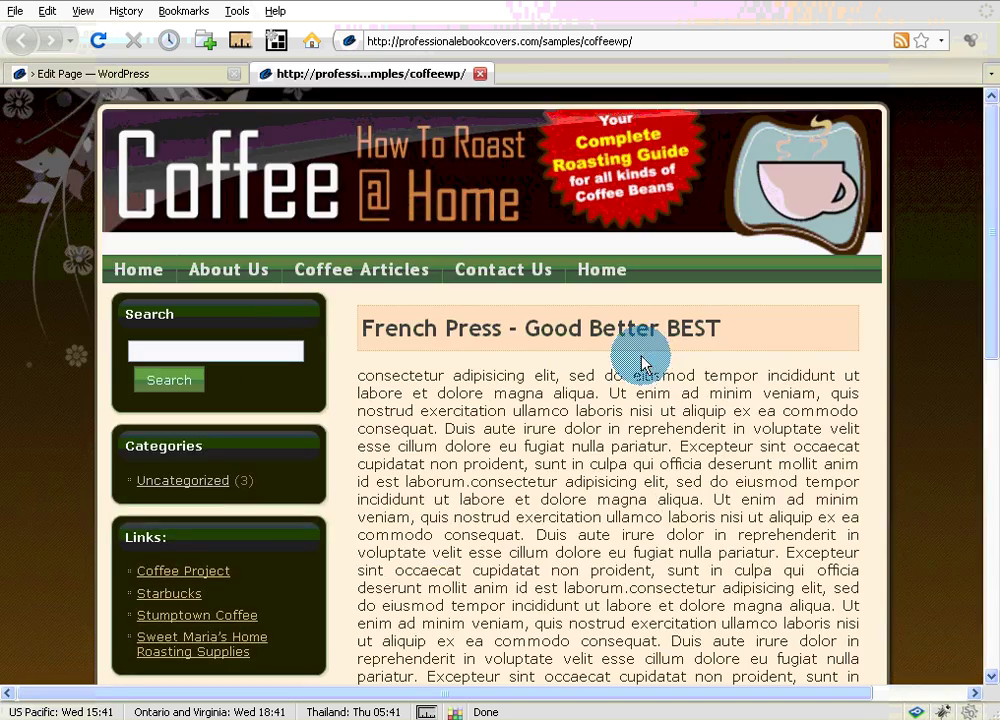
left_click(134, 74)
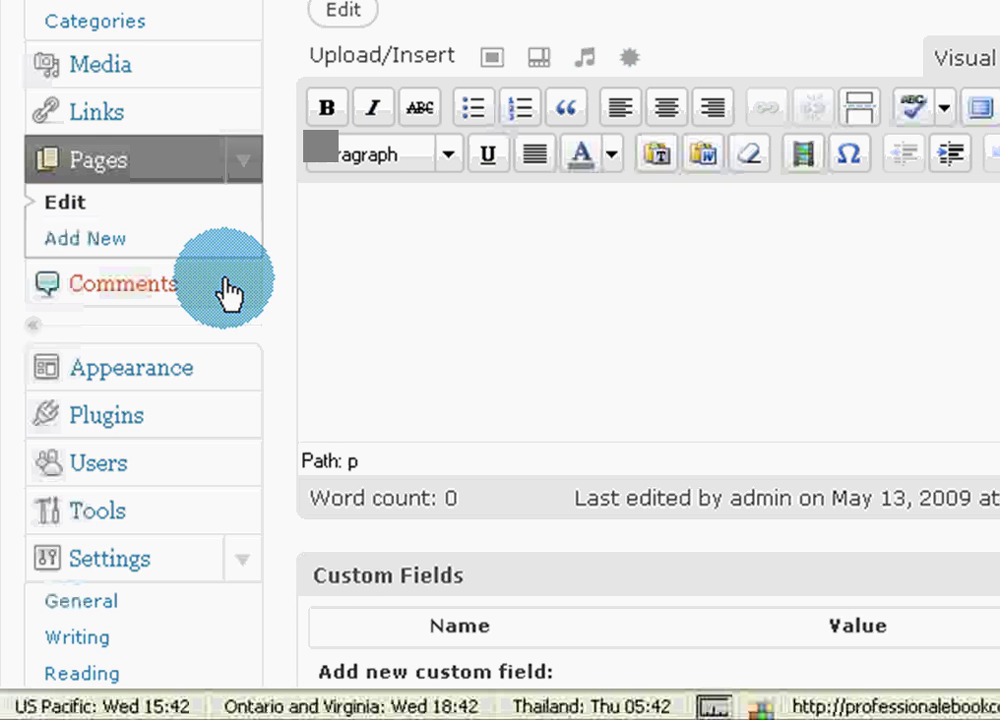
- In Reading Settings, use a static front page: Home as front page, Coffee Articles for posts; save
scroll(225, 290, "down", 4)
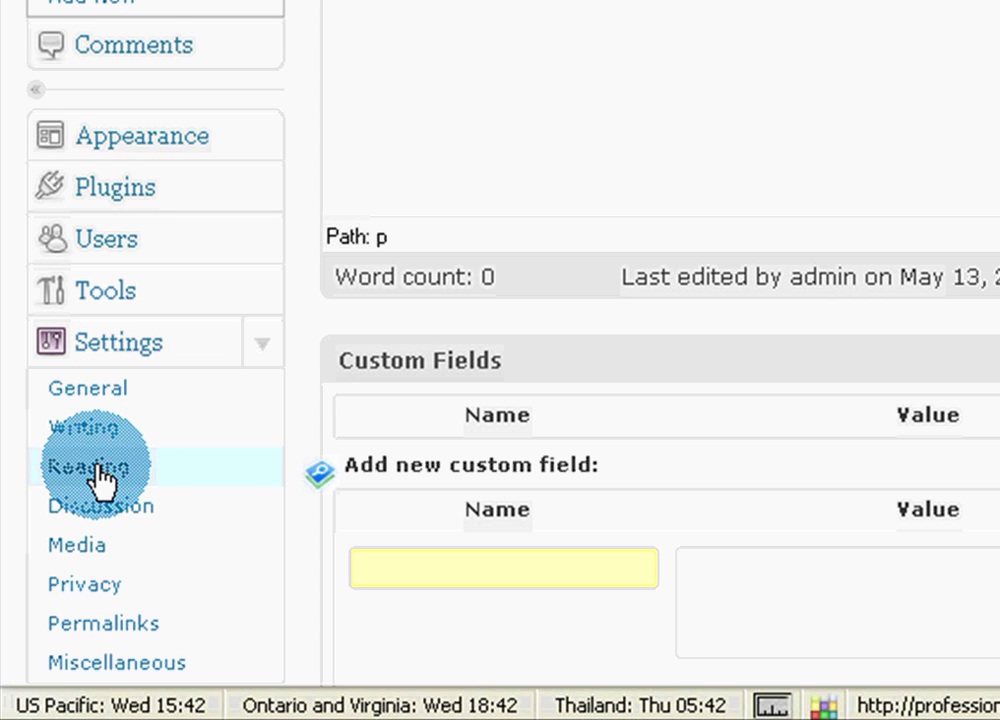
left_click(97, 465)
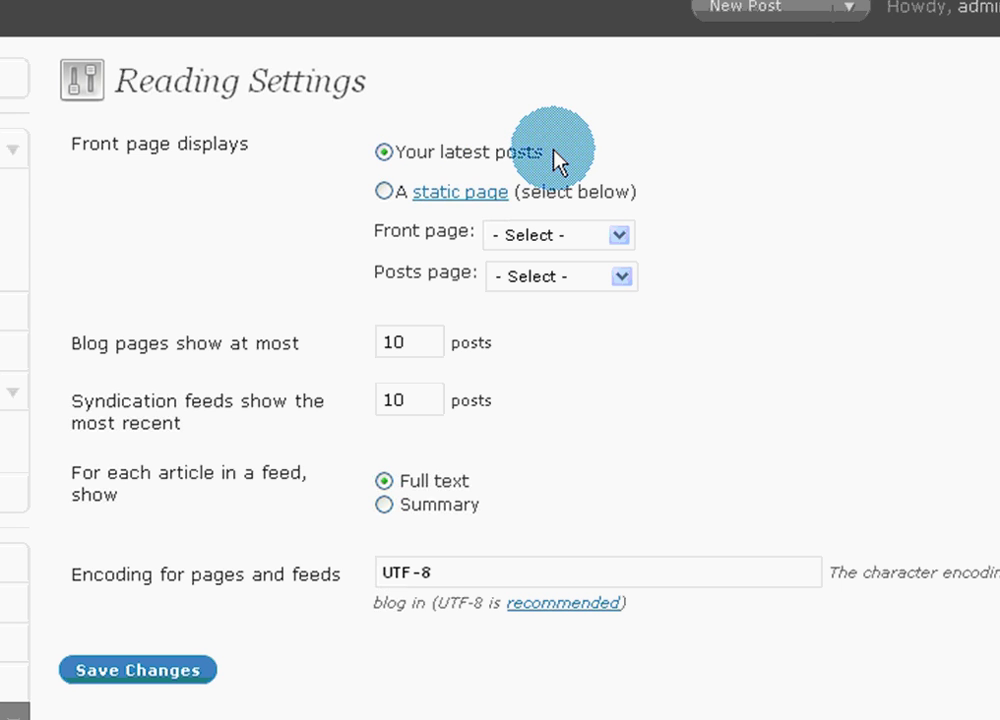
left_click(384, 192)
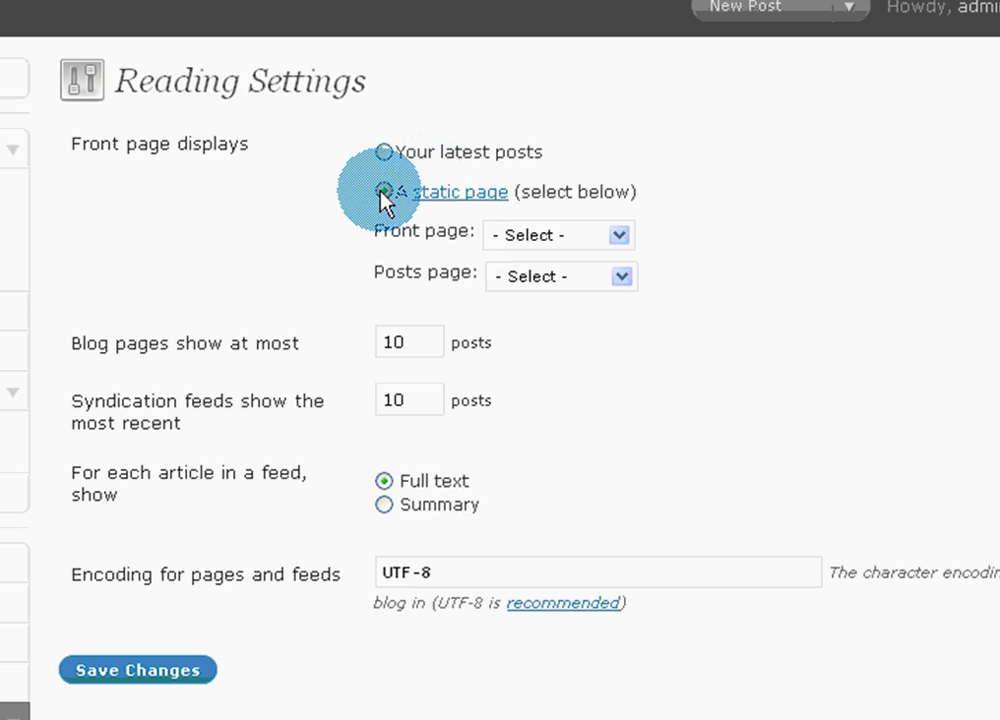
left_click(620, 238)
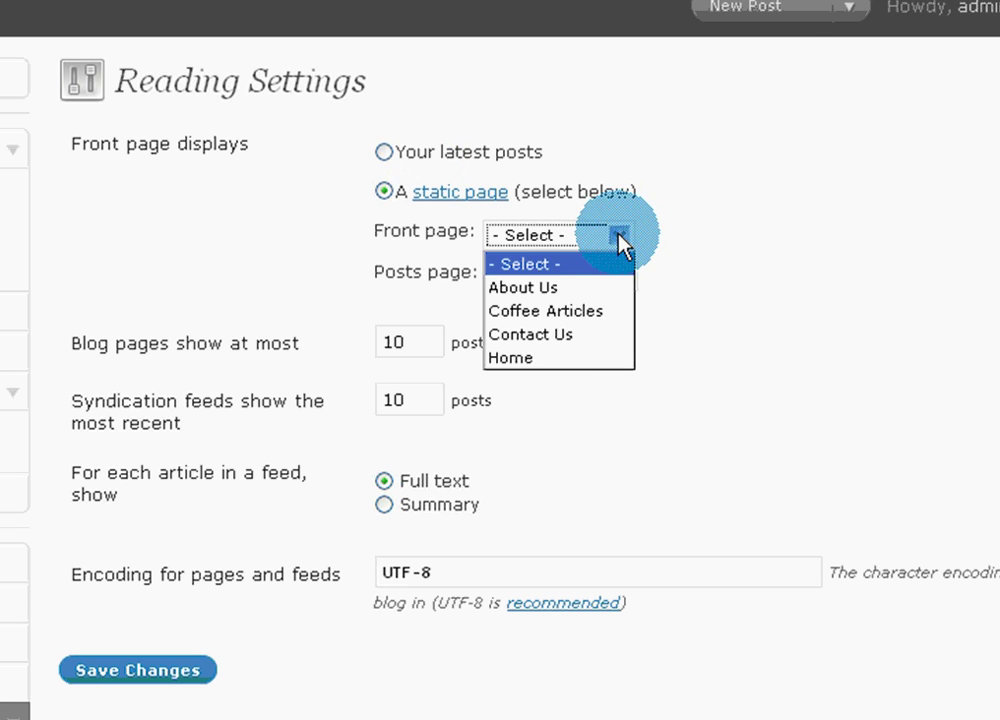
left_click(570, 359)
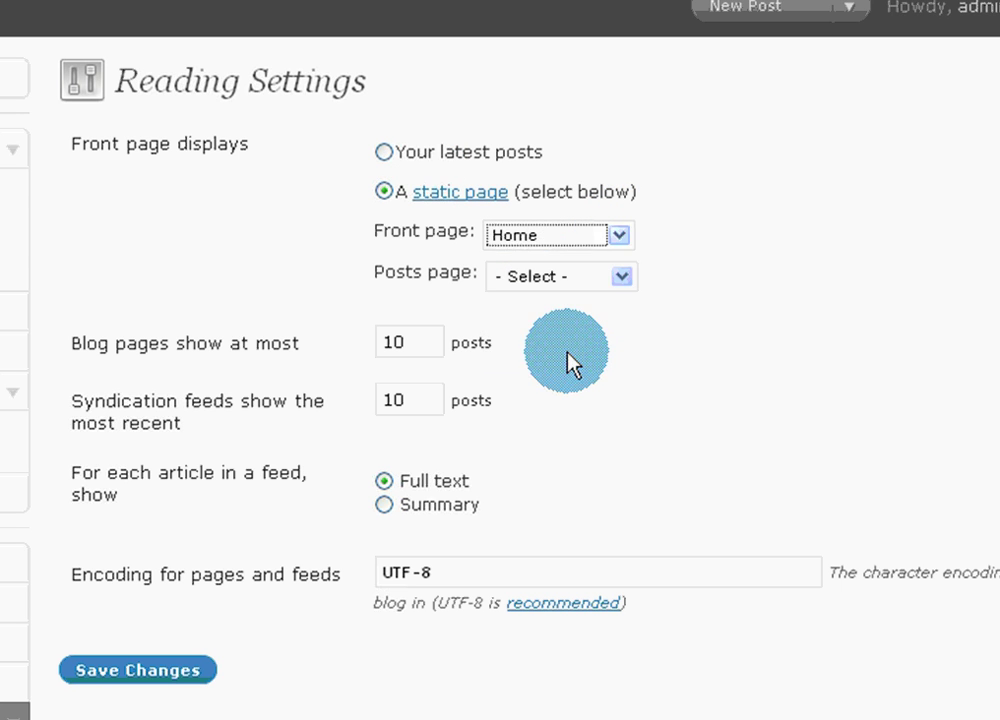
left_click(619, 279)
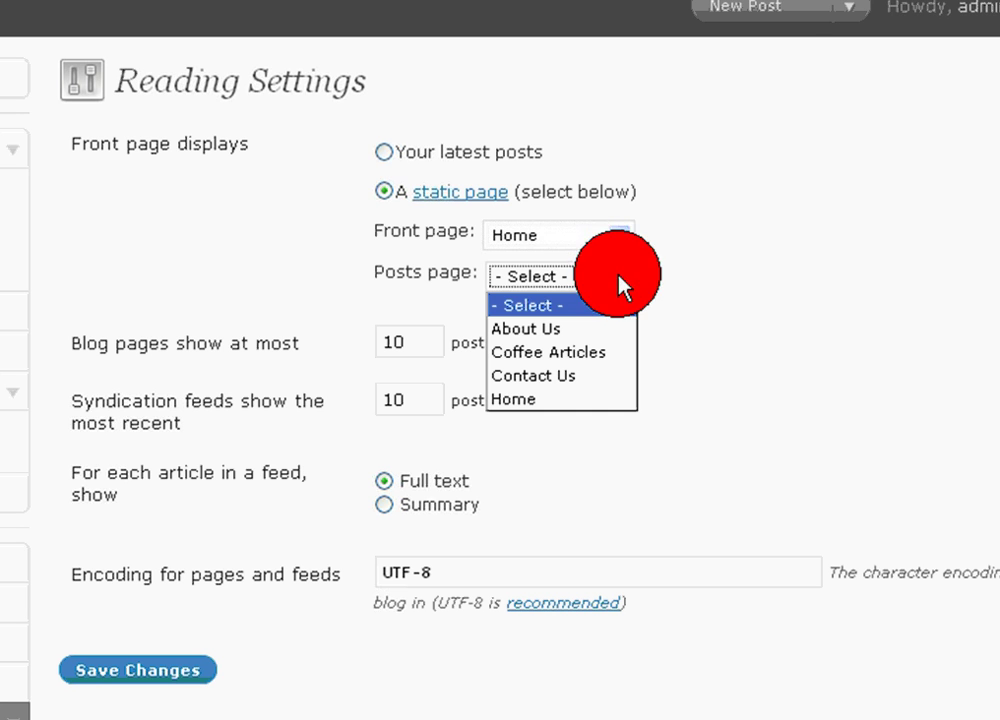
left_click(607, 357)
left_click(128, 685)
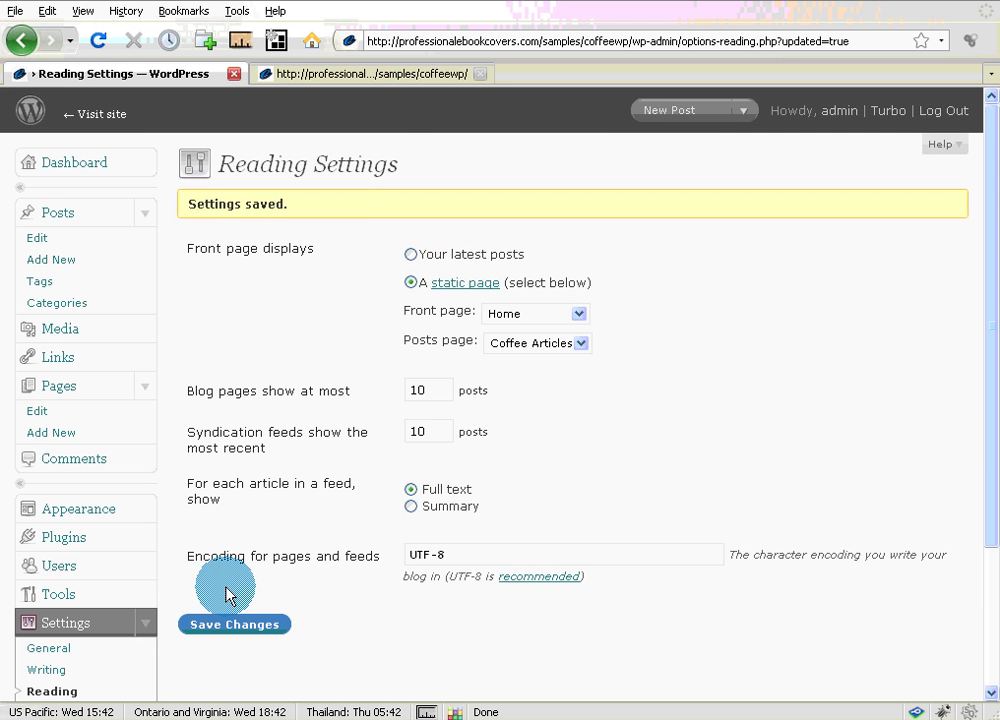
- Reload the live site, check the static Home page, and confirm Coffee Articles lists the French Press post
left_click(385, 75)
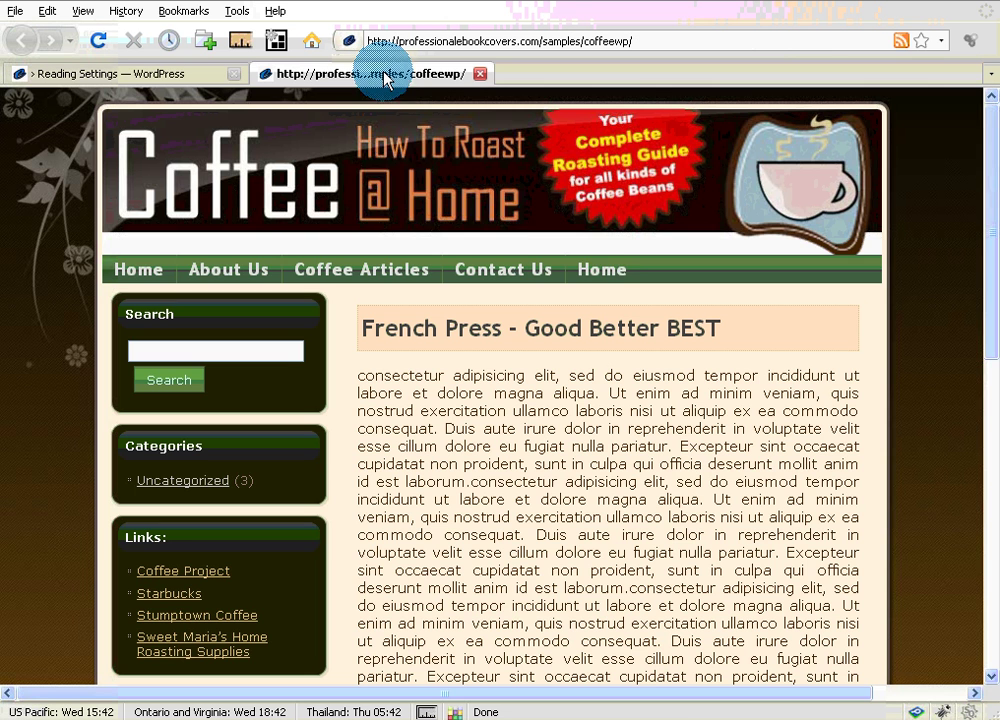
left_click_drag(600, 268, 610, 277)
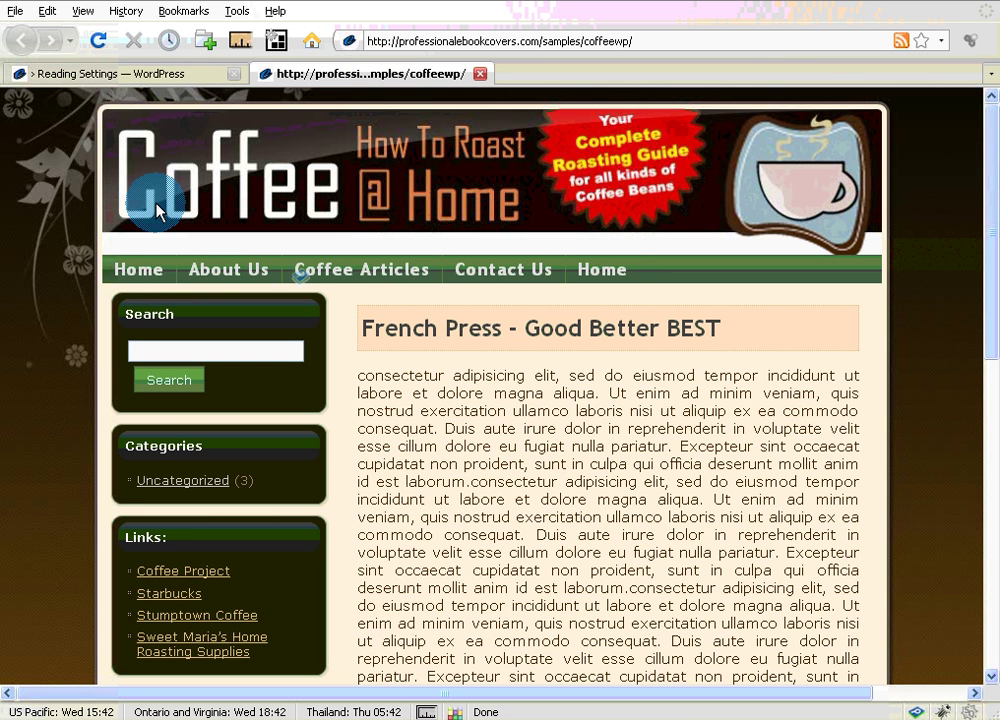
left_click(100, 44)
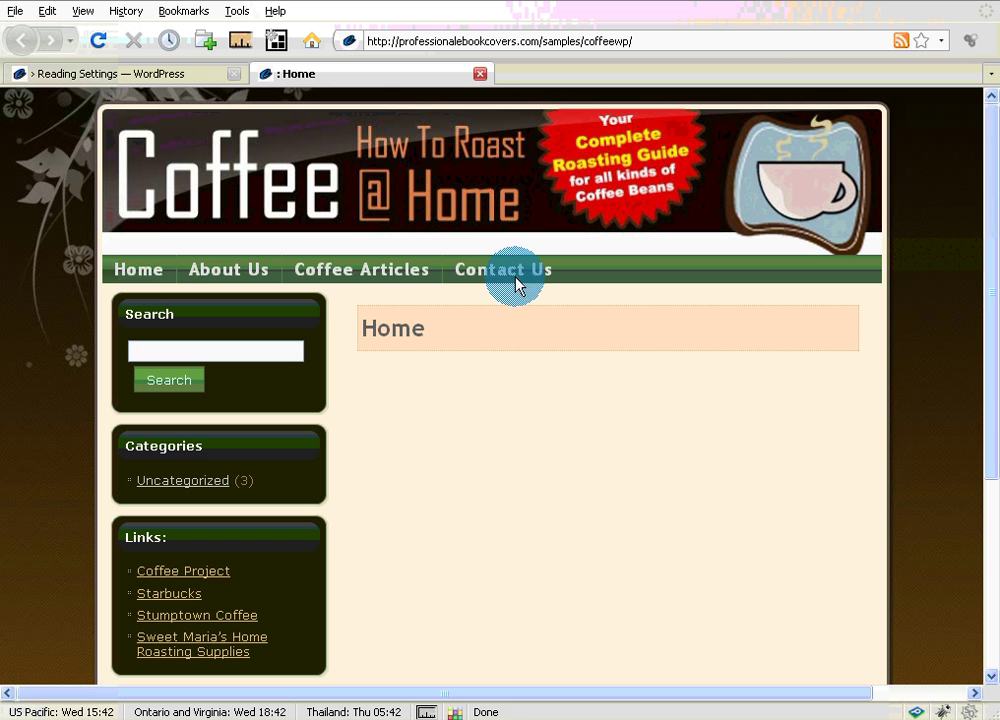
left_click(143, 277)
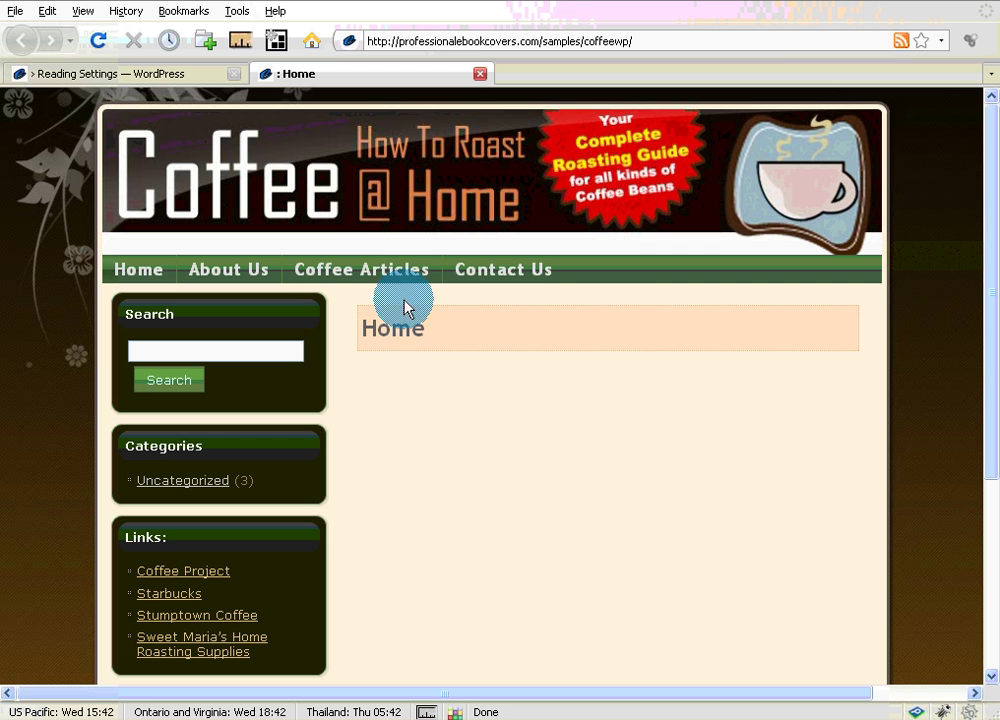
left_click(366, 279)
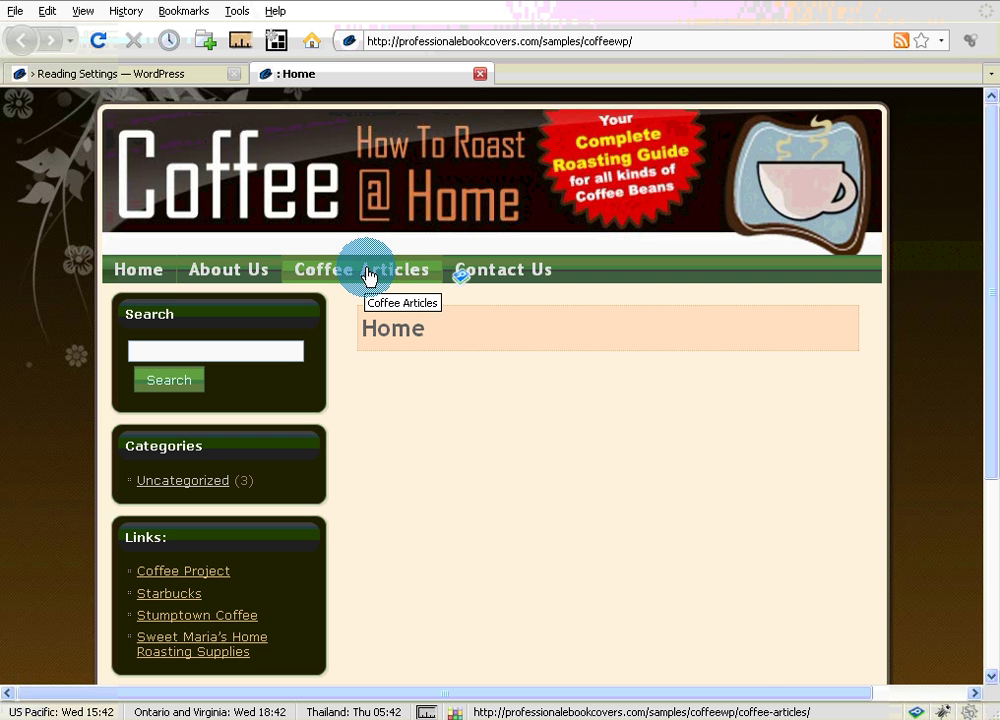
left_click(368, 277)
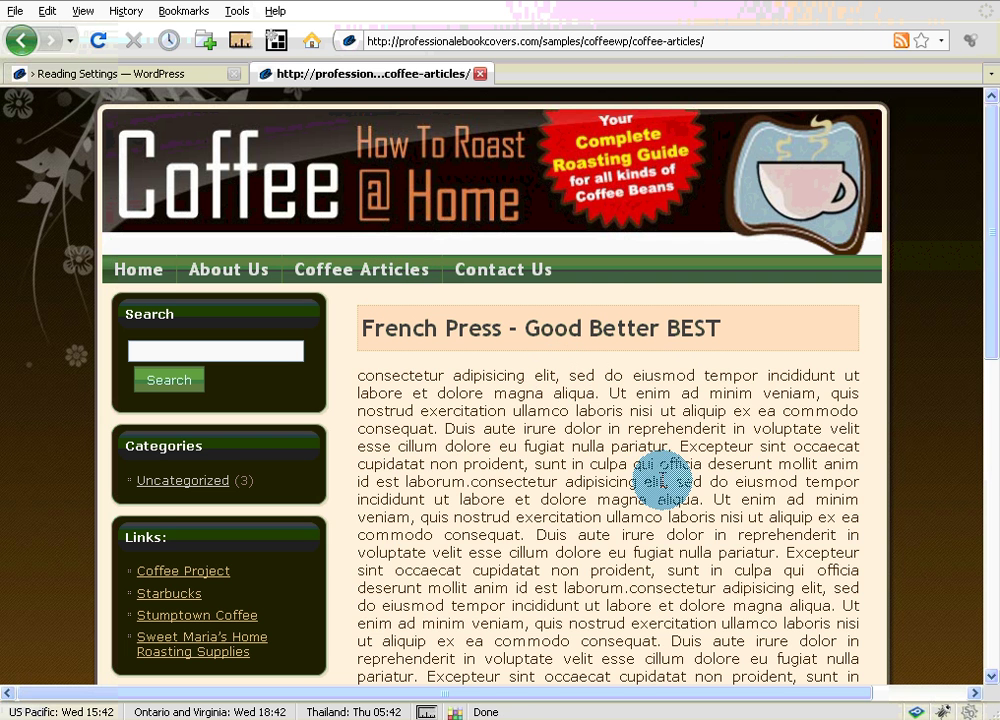
scroll(661, 476, "down", 4)
scroll(661, 476, "up", 4)
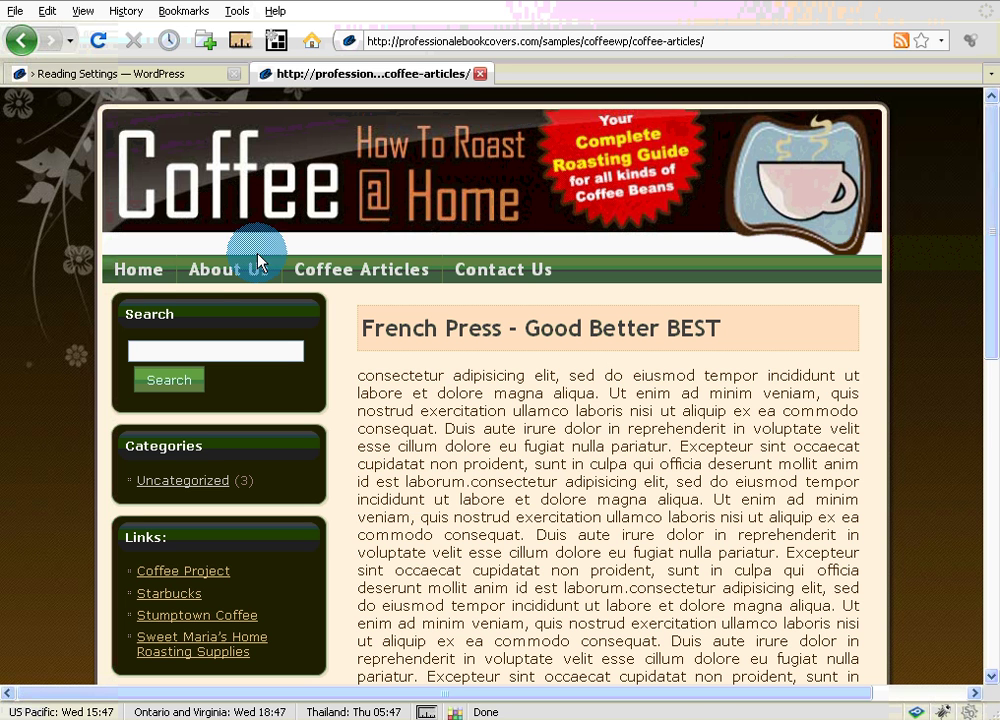
- From the Home page, remove samples/coffeewp/ from the URL to load professionalebookcovers.com
left_click(139, 283)
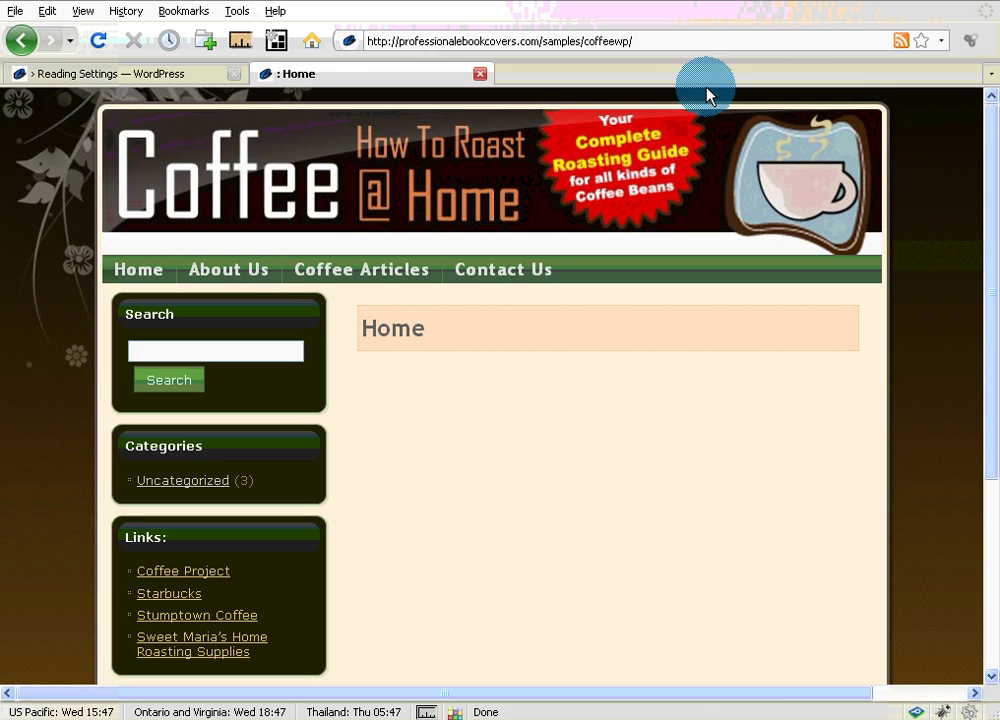
left_click_drag(663, 41, 540, 49)
key("BackSpace")
key("Return")
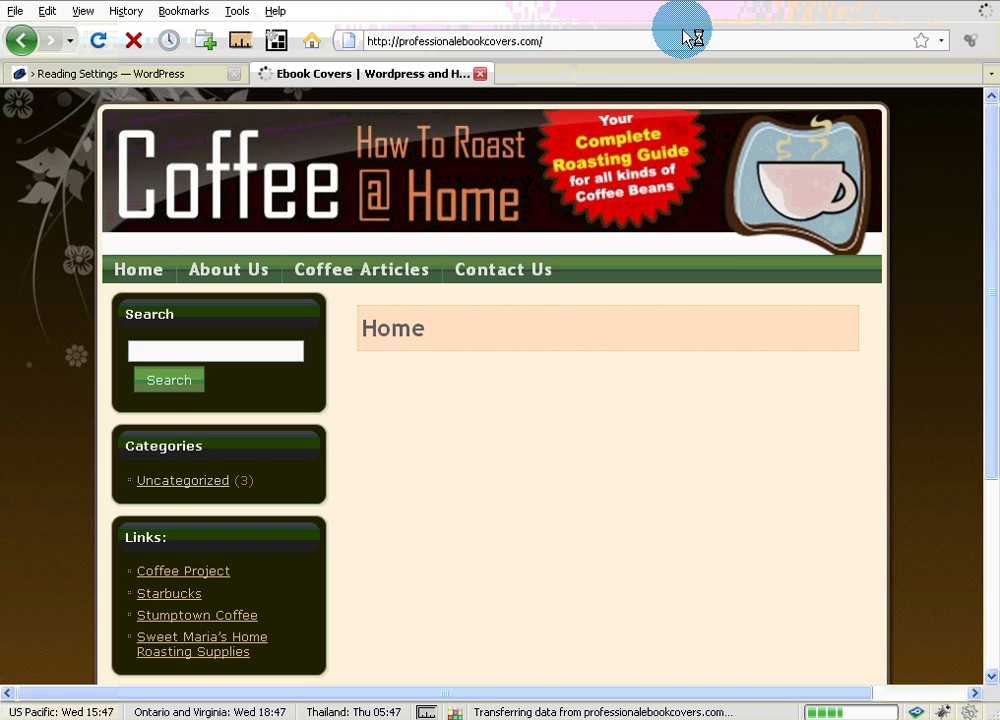